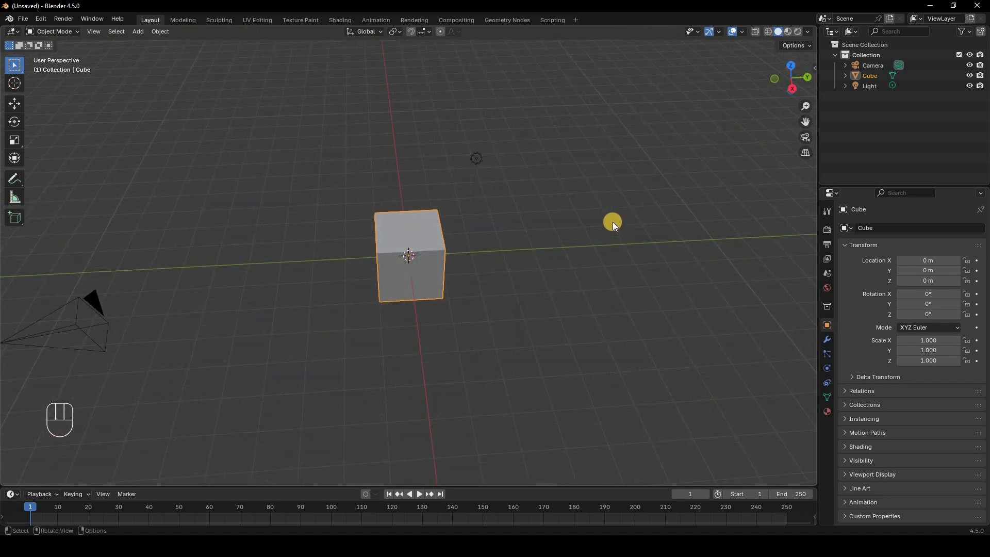
# Delete the default cube and add spots.png as a reference image aligned to the front view.
pyautogui.press('Delete')
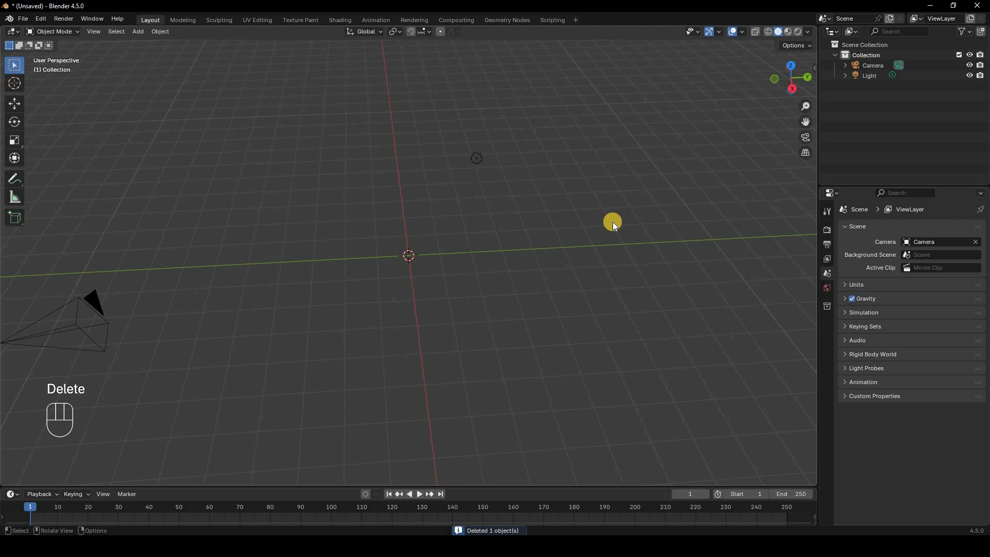
pyautogui.press('KP_1')
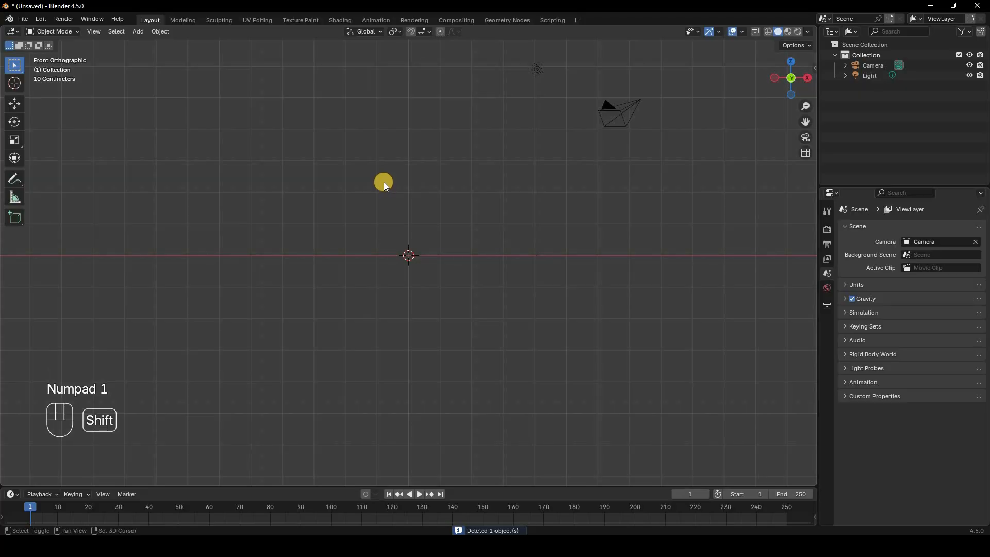
pyautogui.hotkey('shift', 'a')
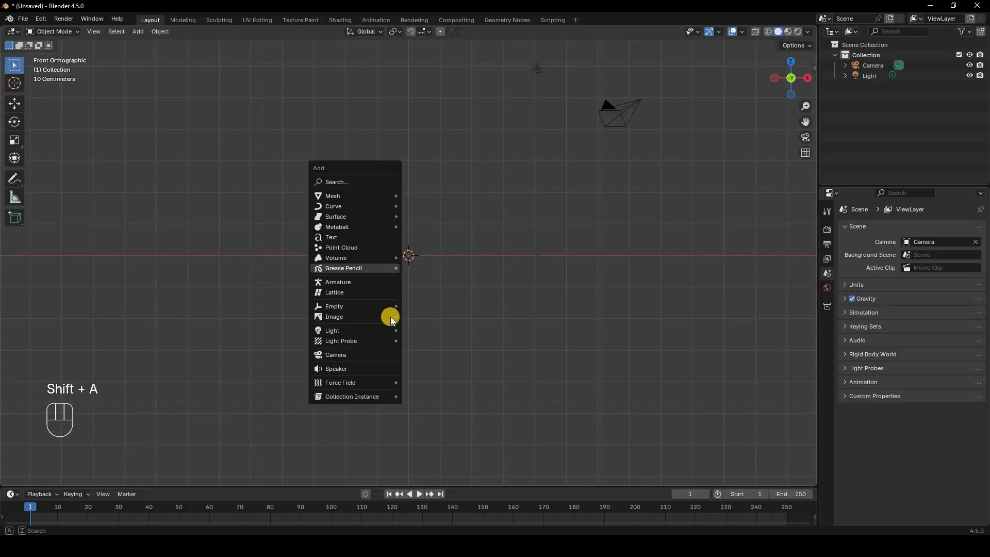
pyautogui.moveTo(391, 317)
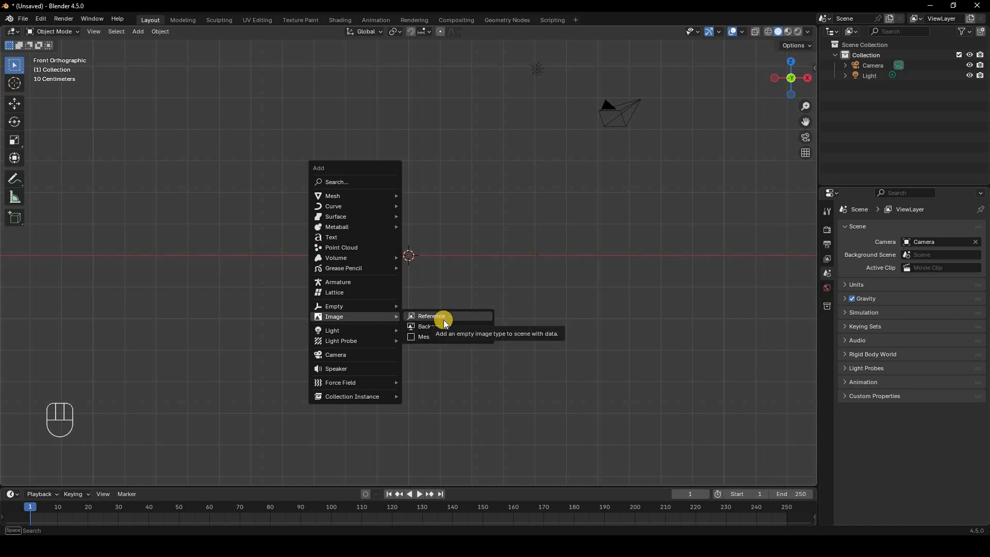
pyautogui.click(444, 320)
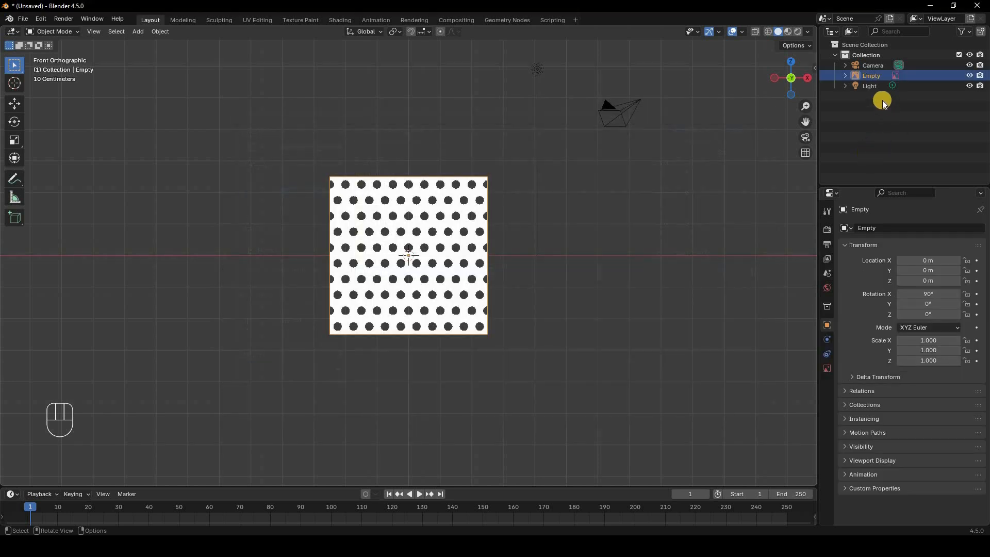
# Rename the reference image object to "ref".
pyautogui.doubleClick(877, 77)
pyautogui.write('re')
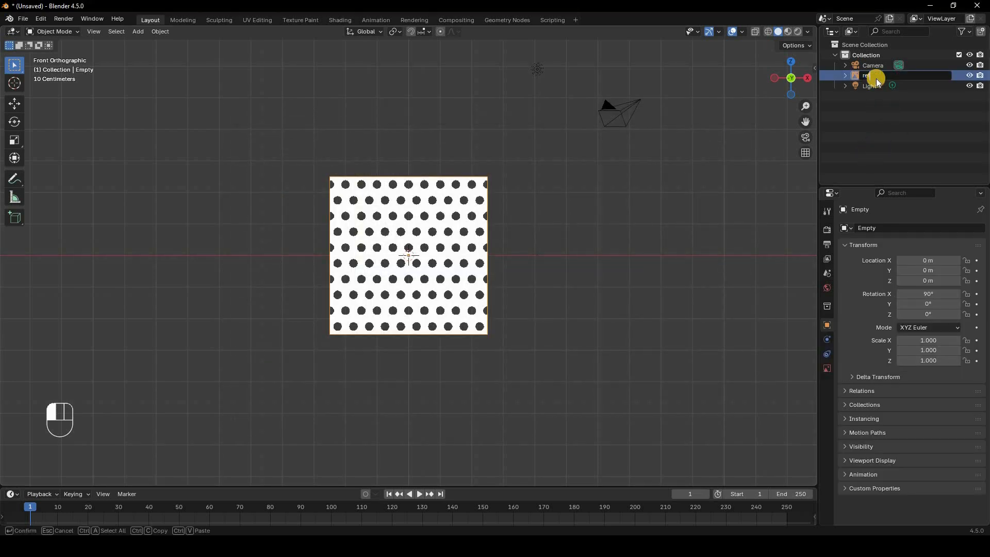
pyautogui.write('f')
pyautogui.press('Return')
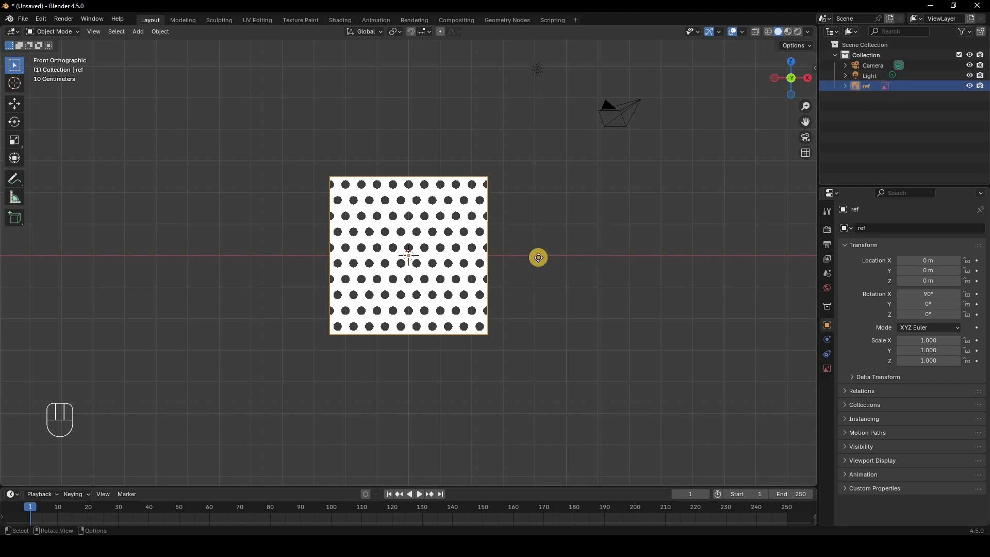
# Move the reference image along the X axis to about -6.37 m.
pyautogui.press('g')
pyautogui.press('x')
pyautogui.click(484, 210)
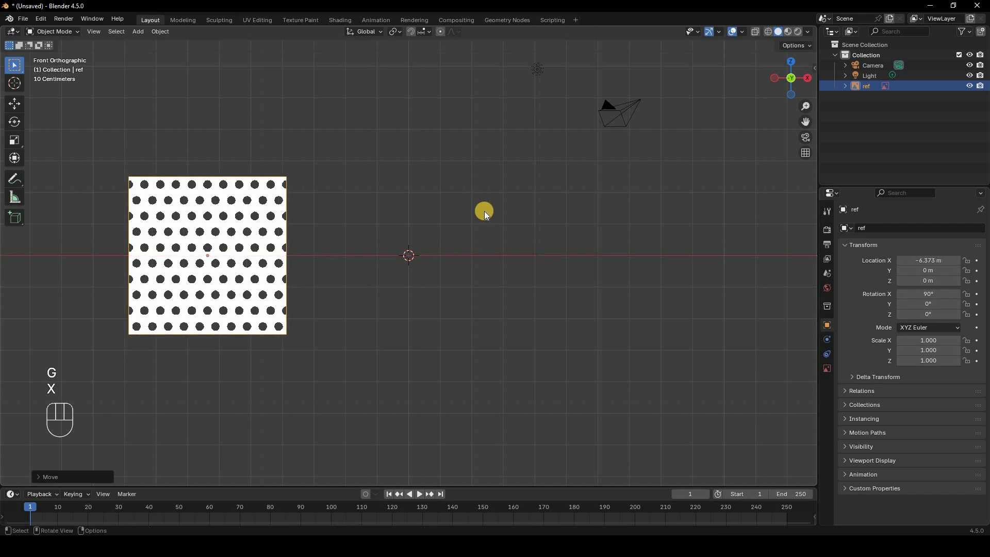
# Import spots.png from the Desktop folder as an image mesh plane.
pyautogui.hotkey('shift', 'a')
pyautogui.moveTo(484, 211)
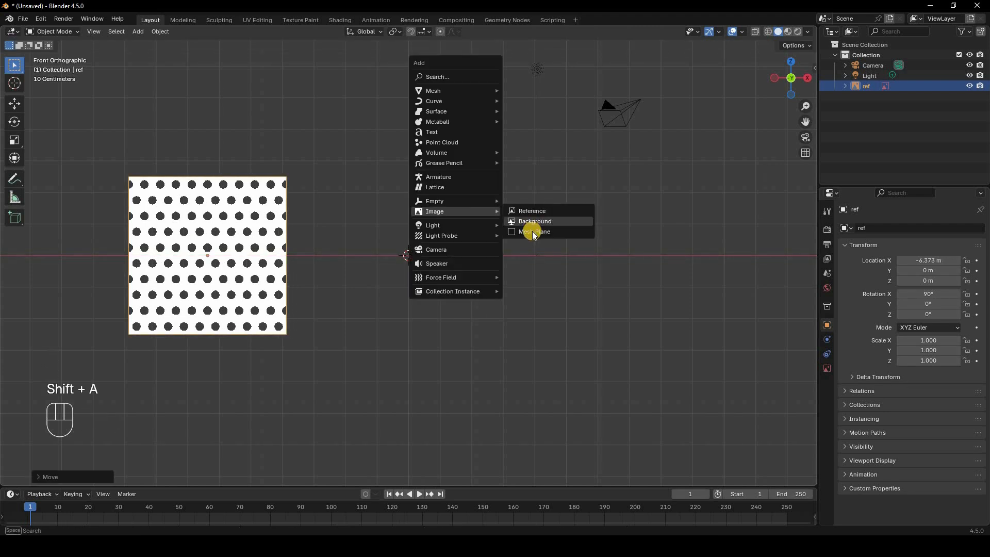
pyautogui.click(532, 232)
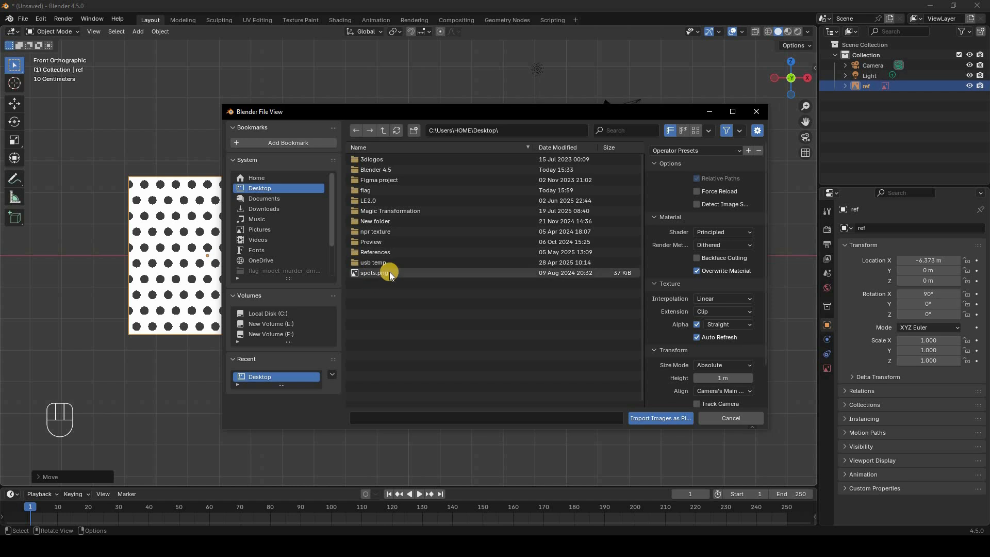
pyautogui.doubleClick(389, 271)
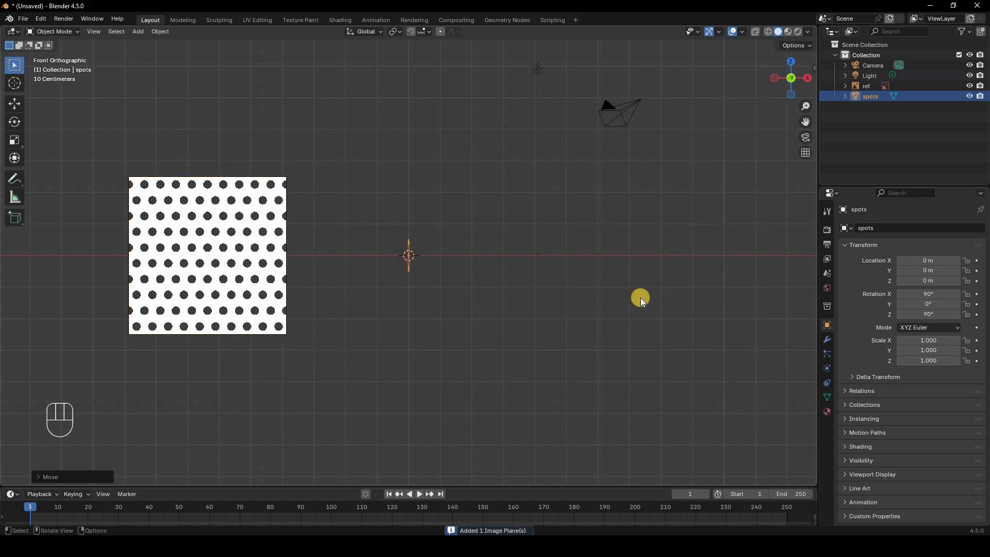
pyautogui.press('r')
pyautogui.press('z')
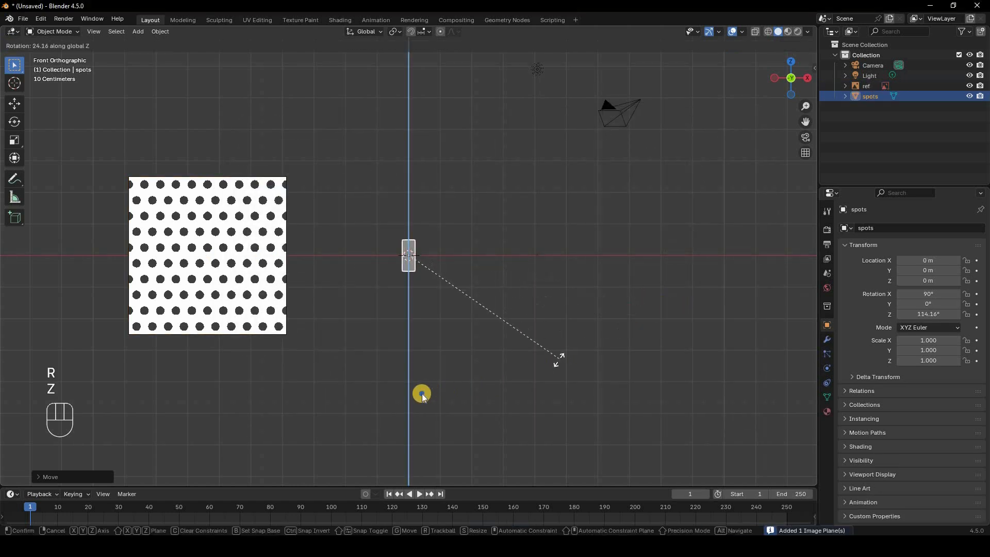
pyautogui.rightClick(524, 298)
pyautogui.press('r')
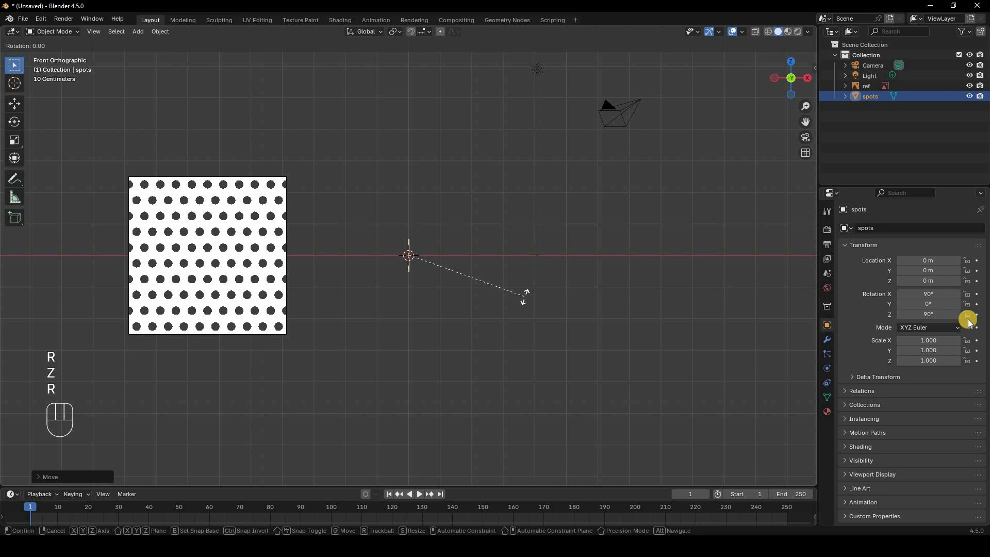
pyautogui.rightClick(943, 315)
# Set the image plane's Z rotation to 0° and scale it up uniformly to about 5.02.
pyautogui.click(944, 316)
pyautogui.write('0')
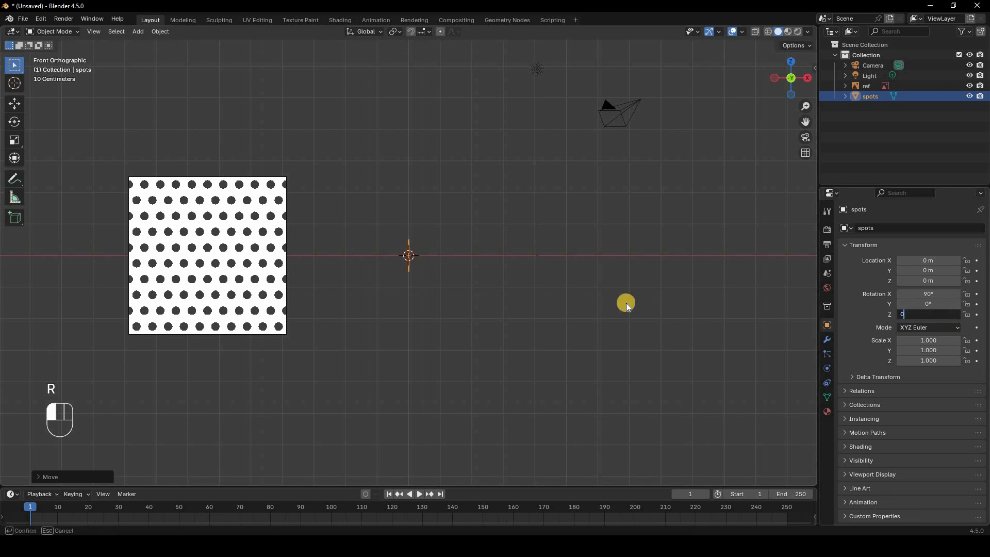
pyautogui.press('Return')
pyautogui.press('s')
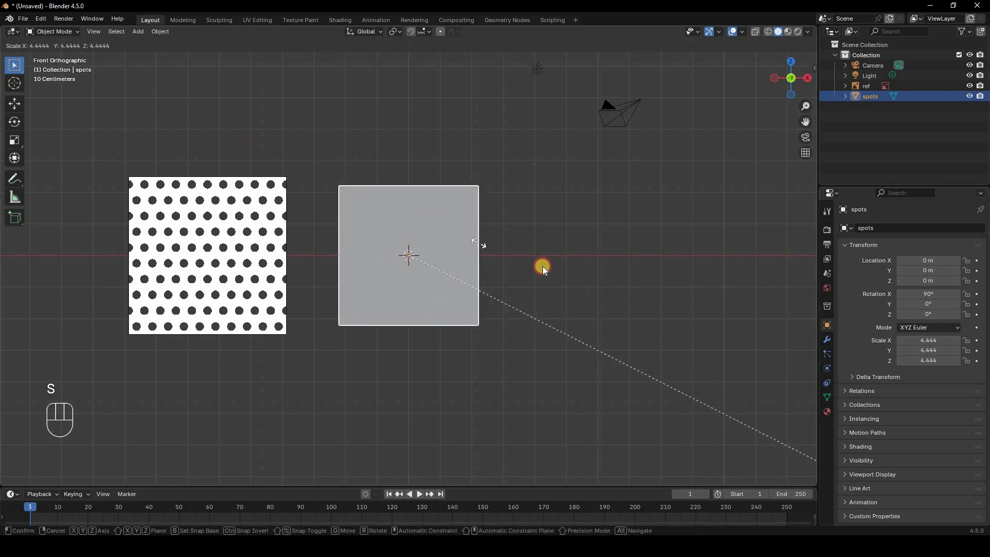
pyautogui.click(788, 132)
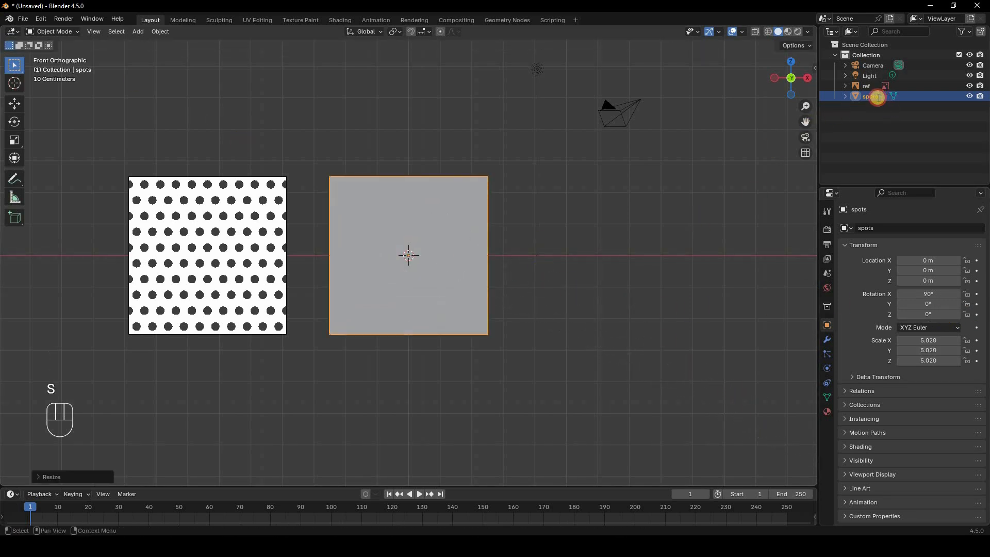
# Rename the imported image plane to "mesh".
pyautogui.doubleClick(879, 97)
pyautogui.write('mes')
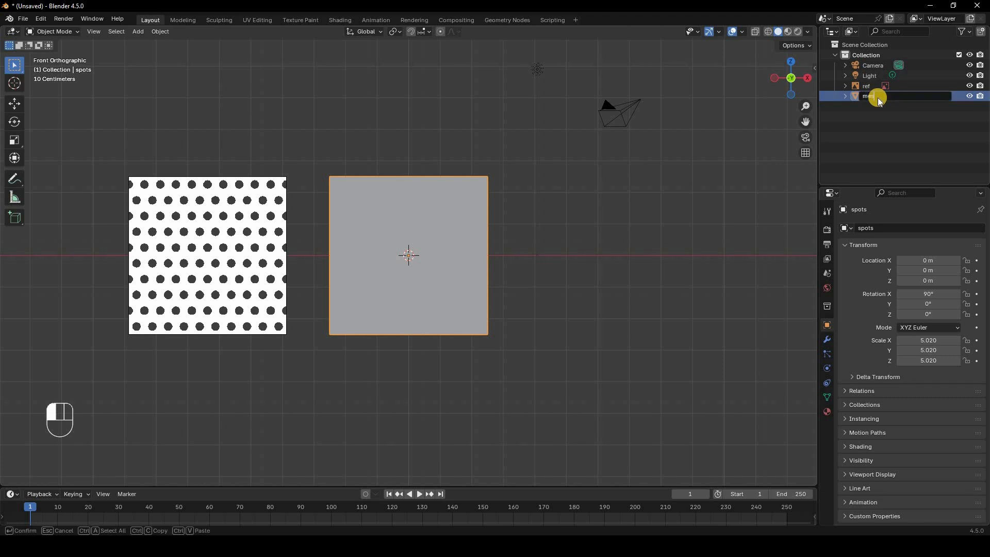
pyautogui.write('h')
pyautogui.press('Return')
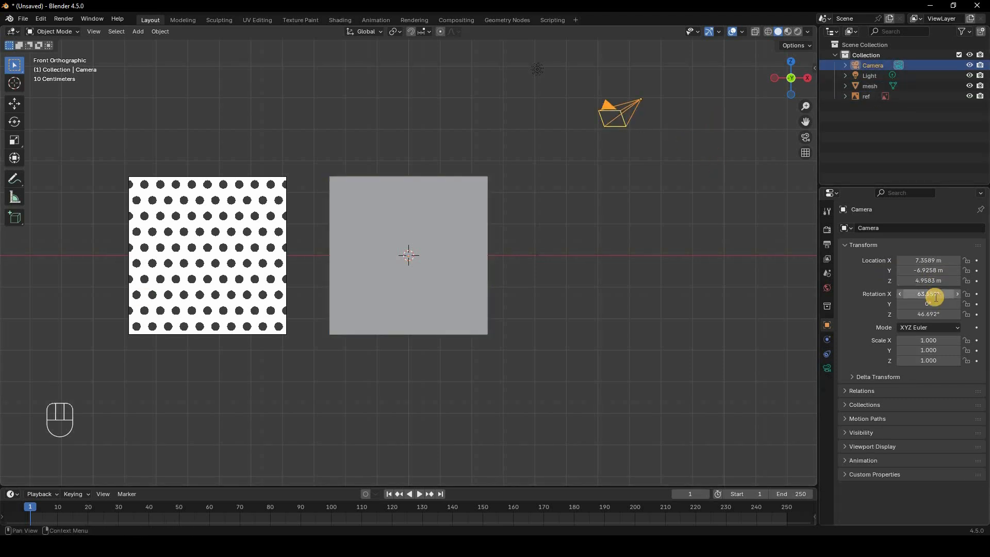
# Set the camera's rotation to 90° on X and 0° on Z.
pyautogui.click(935, 297)
pyautogui.write('90')
pyautogui.press('Return')
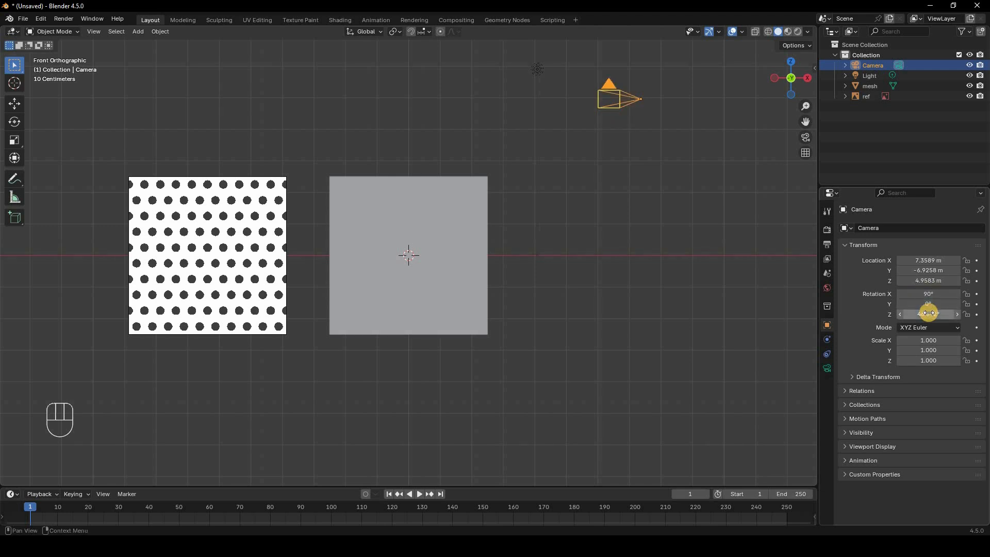
pyautogui.click(929, 313)
pyautogui.write('0')
pyautogui.press('Return')
# Set the camera's X, Y and Z location to 0 m.
pyautogui.click(937, 262)
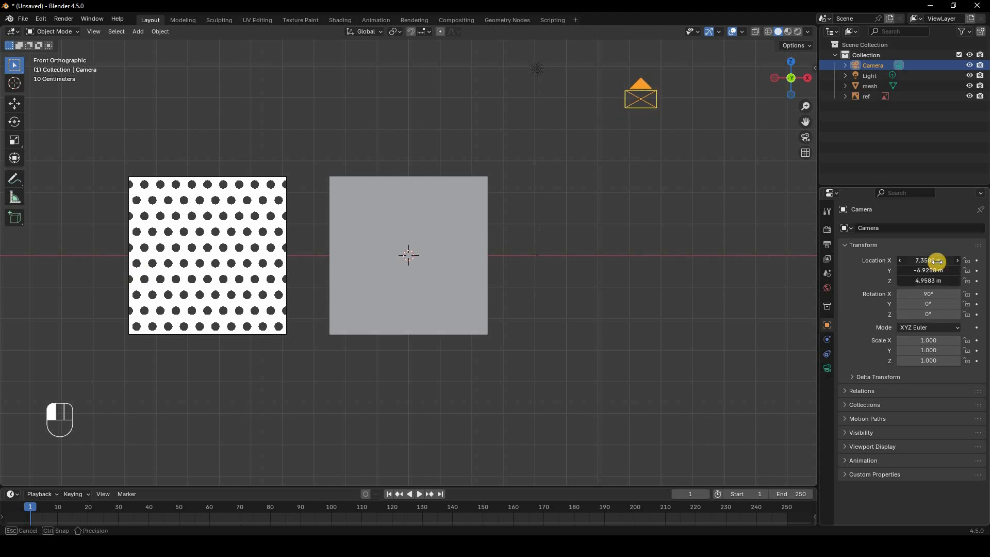
pyautogui.moveTo(937, 261); pyautogui.dragTo(924, 281)
pyautogui.write('0')
pyautogui.press('Return')
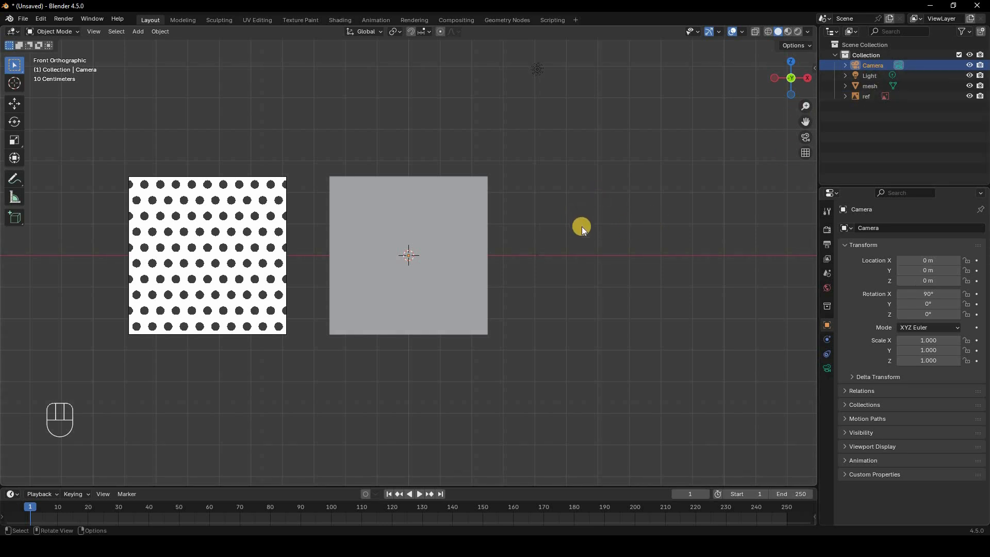
# Look through the camera and move it back along Y to about -25.86 m so both images fit the frame.
pyautogui.press('KP_0')
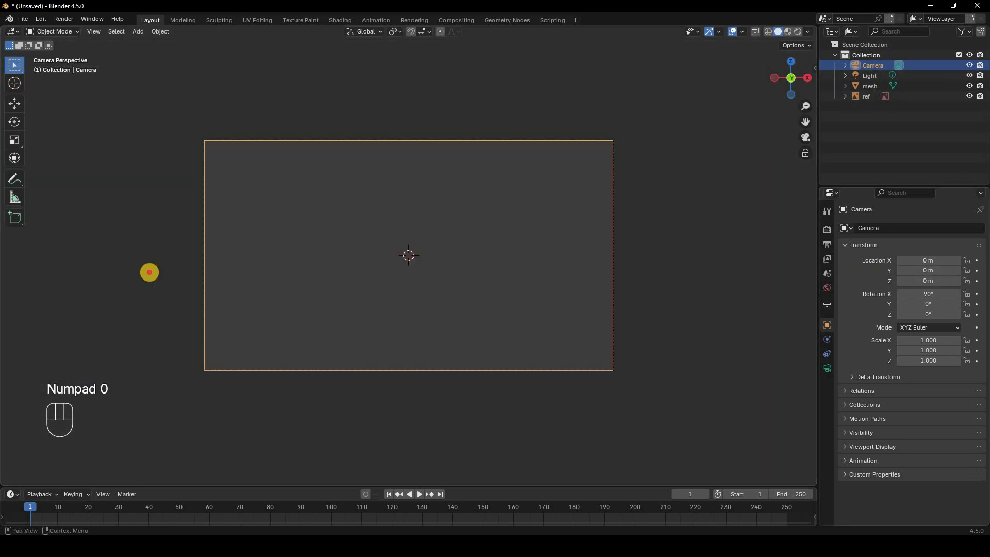
pyautogui.moveTo(928, 271); pyautogui.dragTo(343, 257)
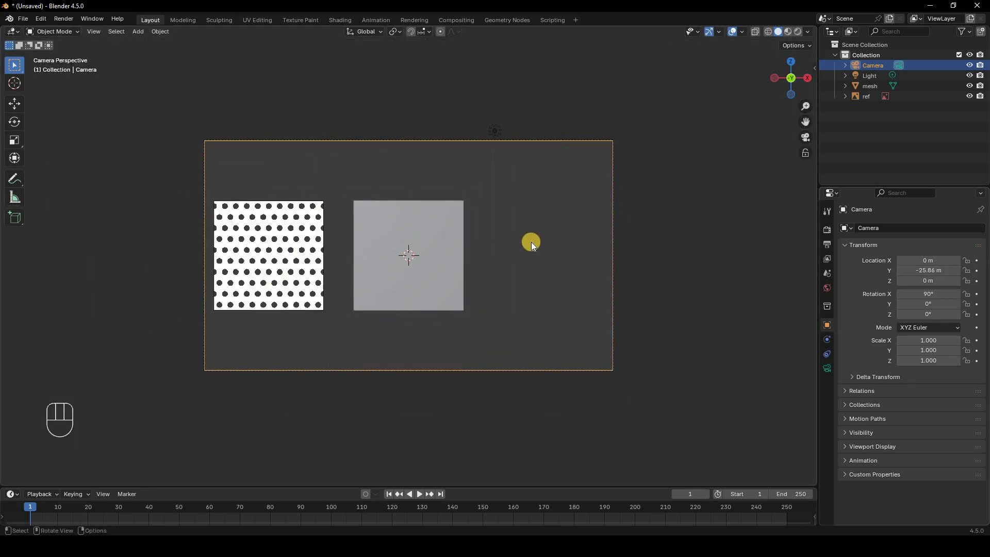
pyautogui.click(559, 245)
# Render the scene from the camera, check the result and close the render window.
pyautogui.press('F12')
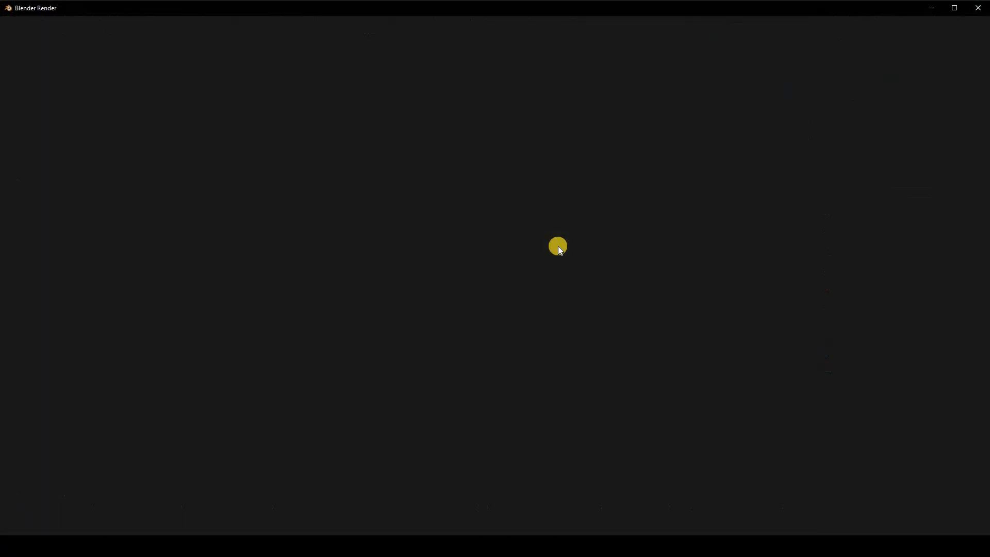
pyautogui.scroll(1, 611, 187)
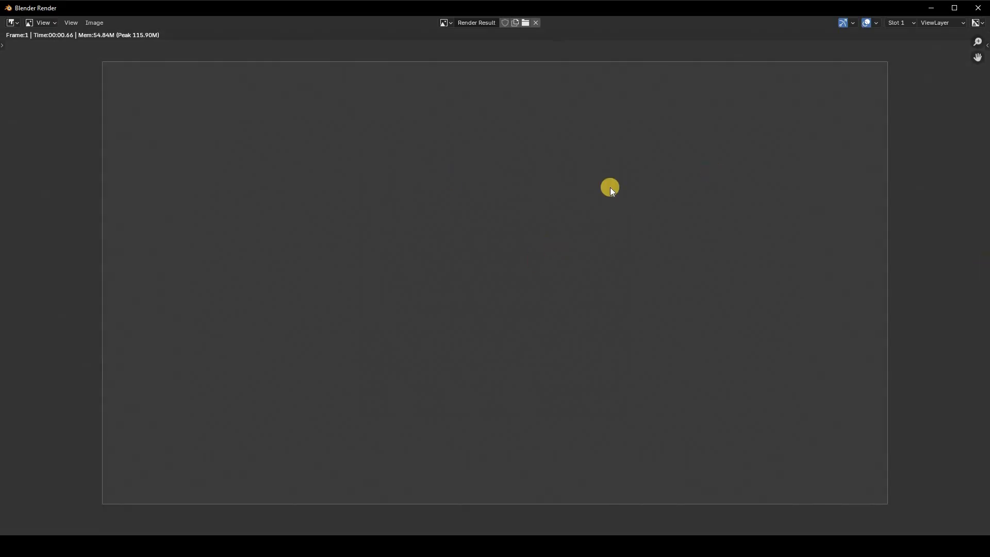
pyautogui.press('Escape')
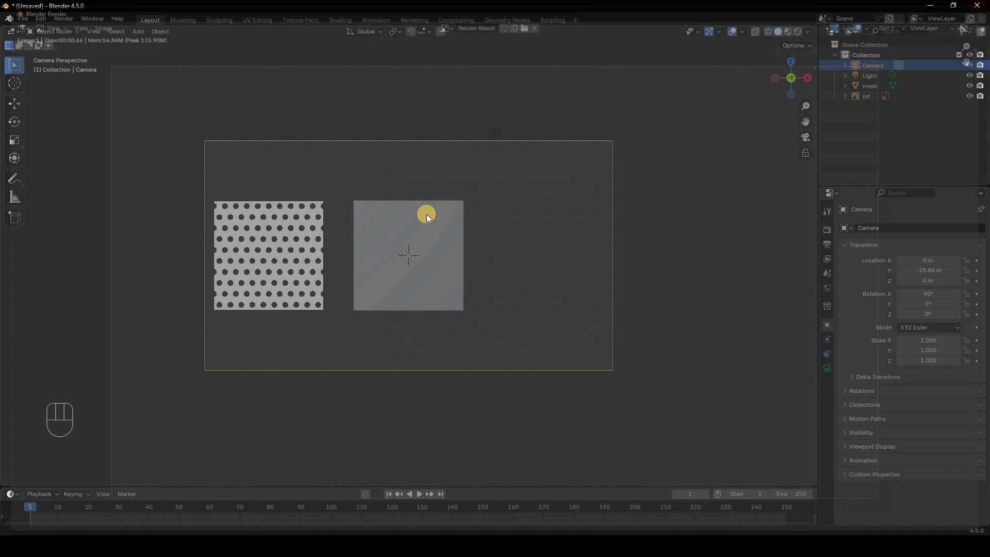
pyautogui.hotkey('shift', 'a')
pyautogui.moveTo(426, 214)
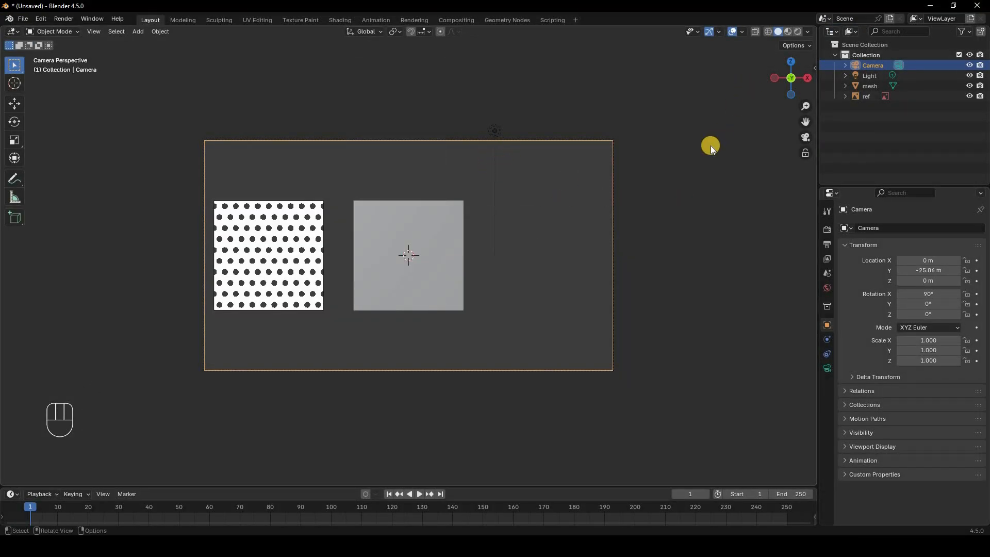
# Move the light in front of the planes, to about 2.59 m on X and -4.82 m on Y.
pyautogui.click(703, 162)
pyautogui.moveTo(692, 181); pyautogui.dragTo(633, 313, button='middle')
pyautogui.press('g')
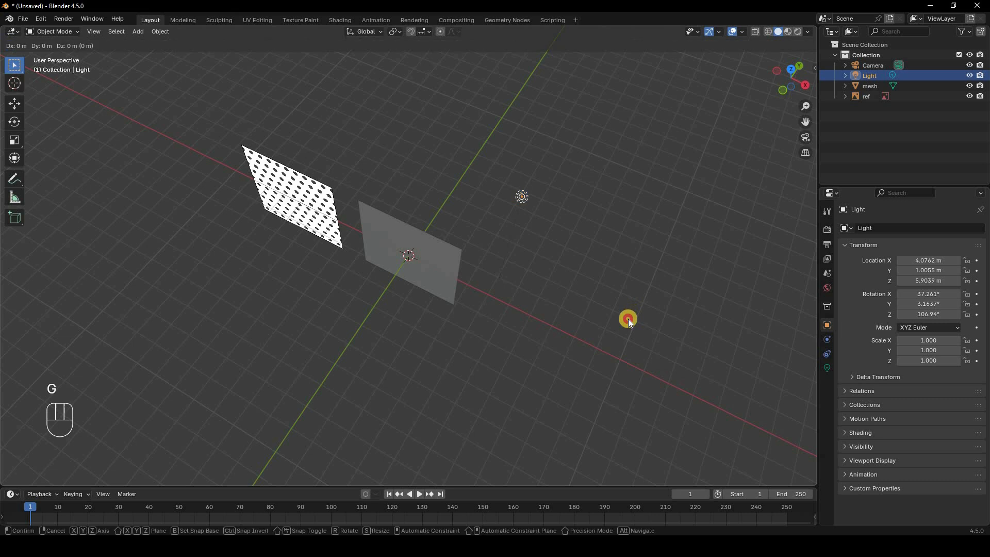
pyautogui.press('y')
pyautogui.press('g')
pyautogui.press('x')
pyautogui.click(584, 299)
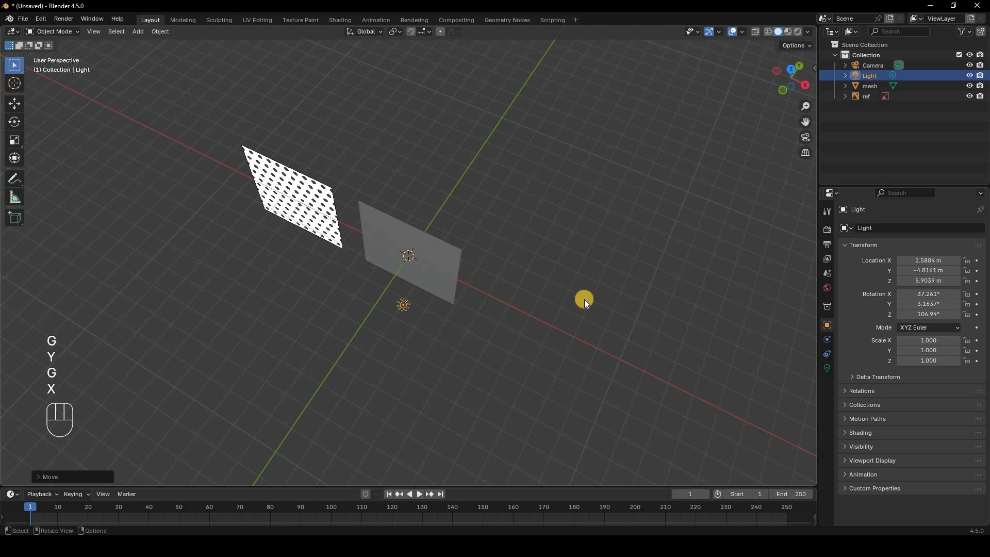
# Return to the camera view, render the relit scene and close the render window after checking it.
pyautogui.press('KP_0')
pyautogui.click(439, 267)
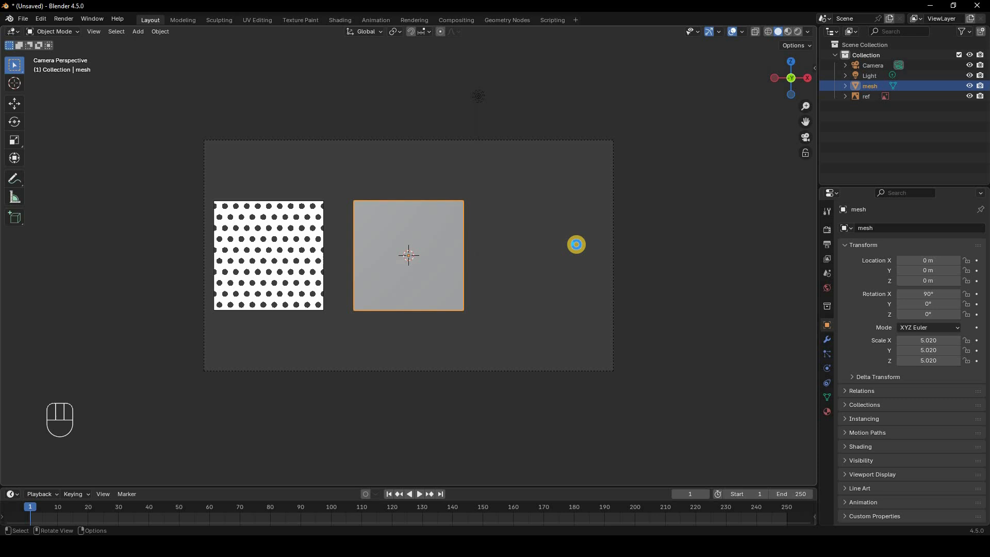
pyautogui.press('F12')
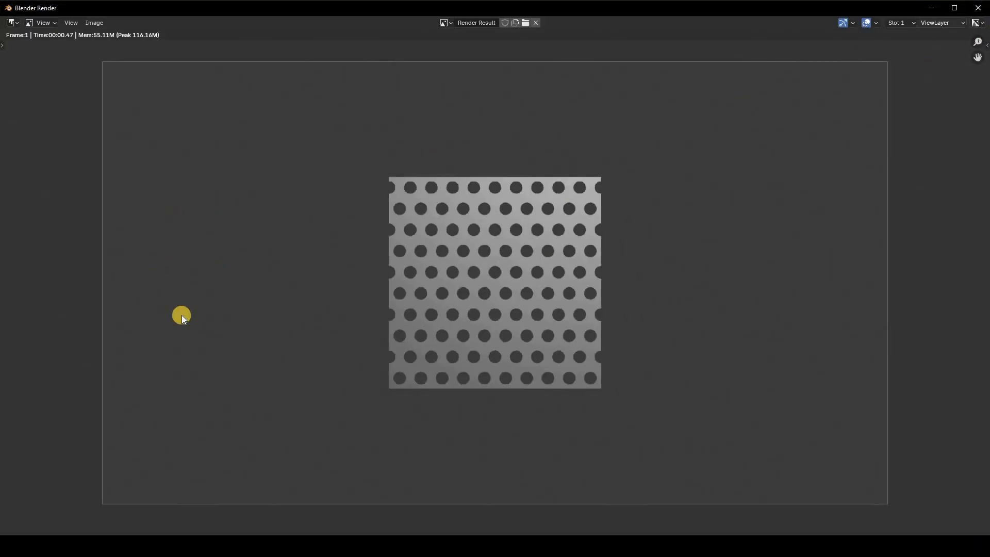
pyautogui.click(979, 8)
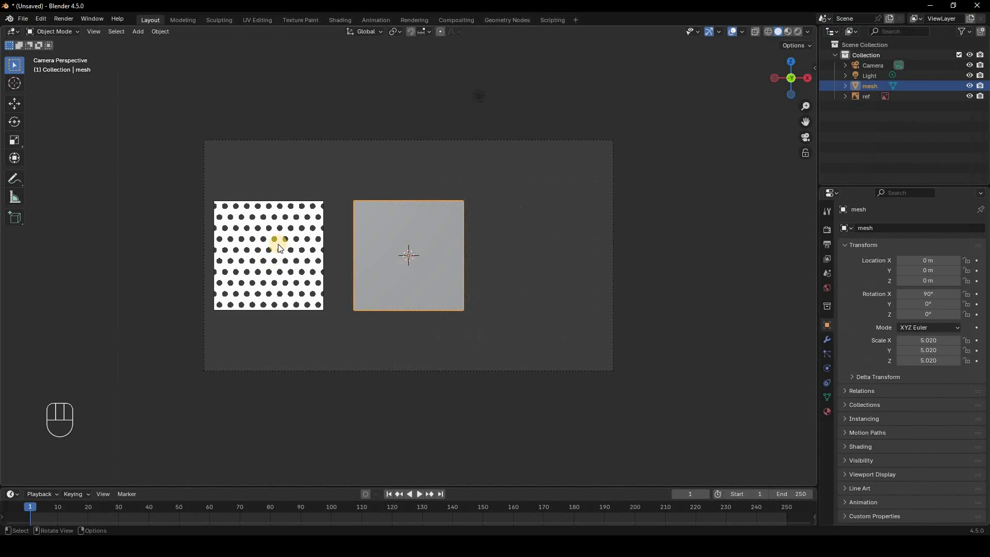
# Check the available modes of the reference image and open its image data properties.
pyautogui.click(273, 242)
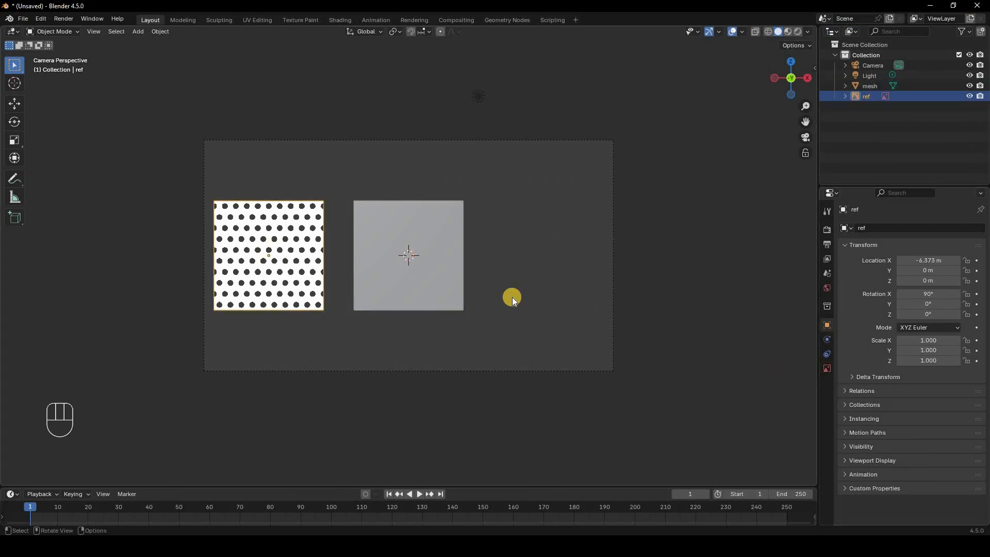
pyautogui.click(53, 32)
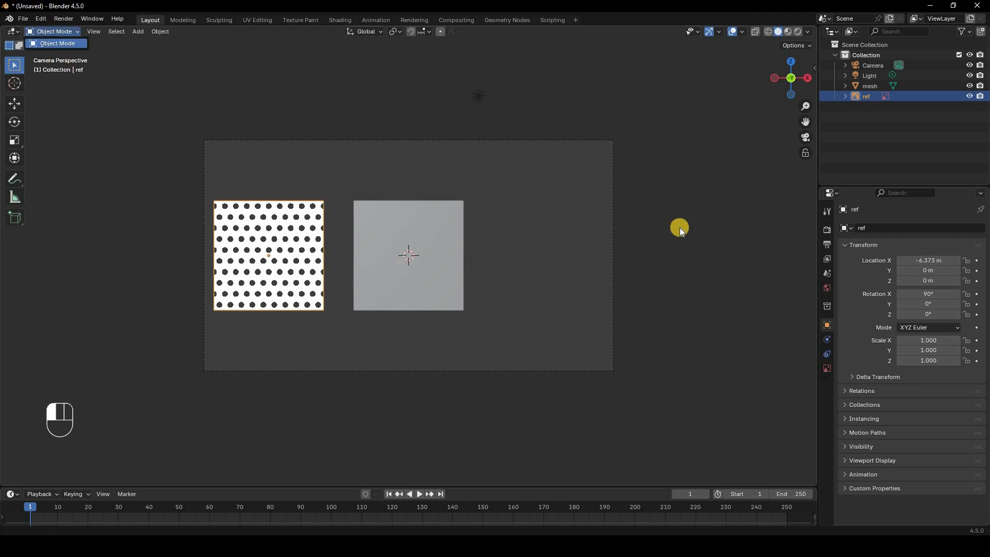
pyautogui.click(827, 368)
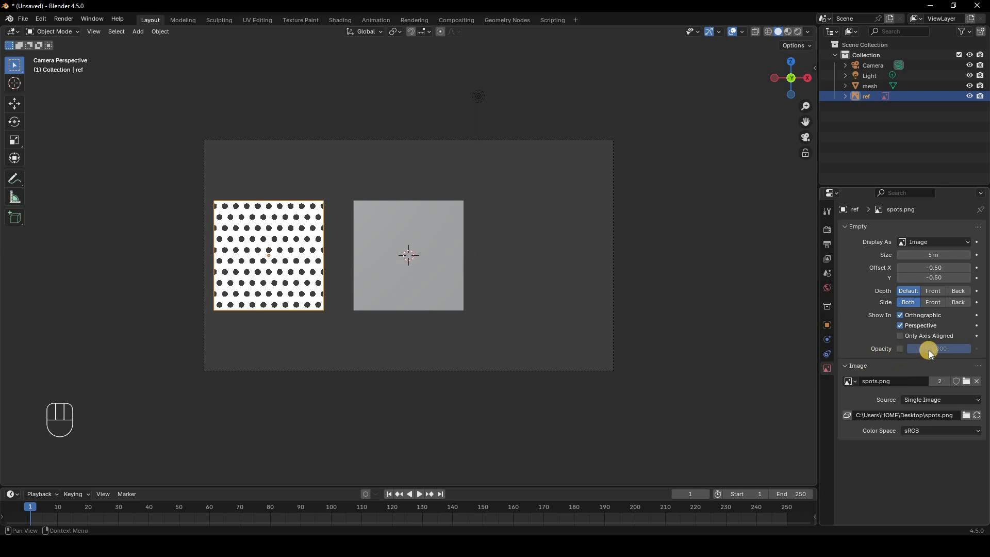
# Enable opacity on the reference image, try a value of 0.5 and set it to 0.3.
pyautogui.click(900, 349)
pyautogui.click(924, 349)
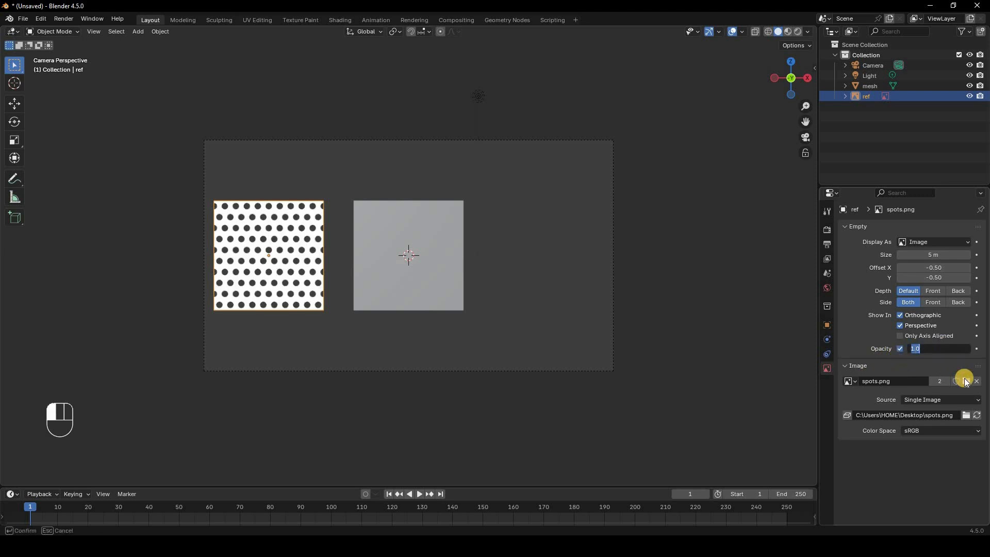
pyautogui.write('.5')
pyautogui.press('Return')
pyautogui.doubleClick(948, 348)
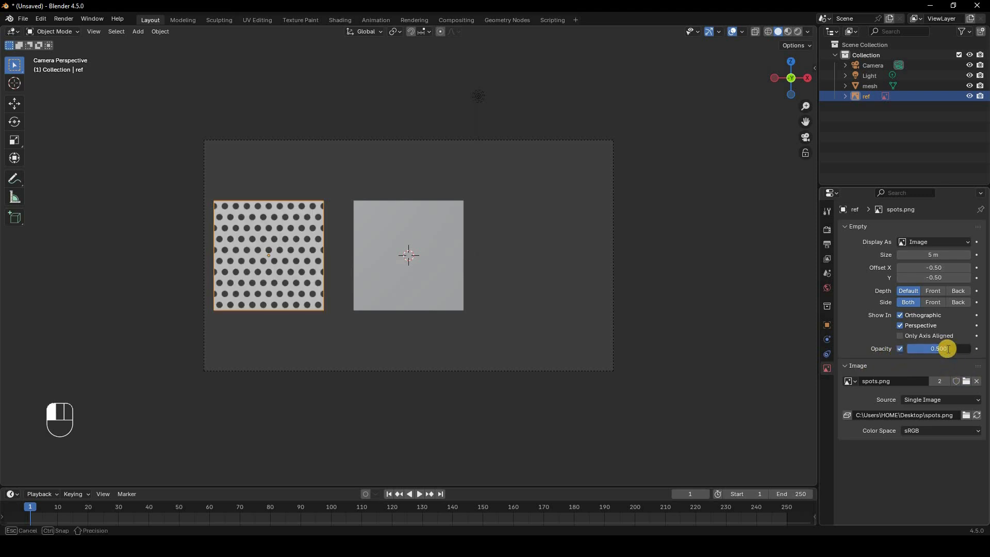
pyautogui.write('.3')
pyautogui.press('Return')
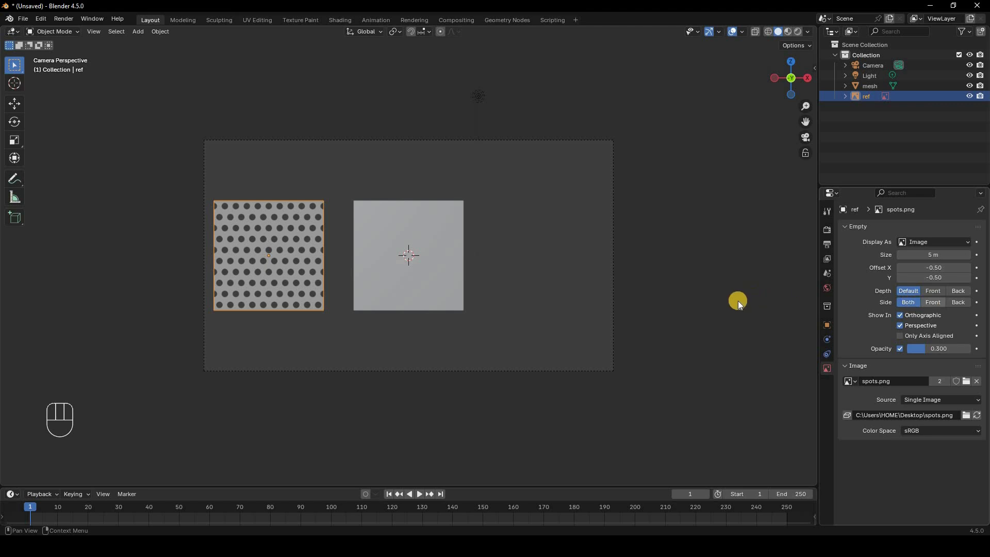
# Try the Only Axis Aligned display option on the reference image and turn it back off.
pyautogui.press('KP_1')
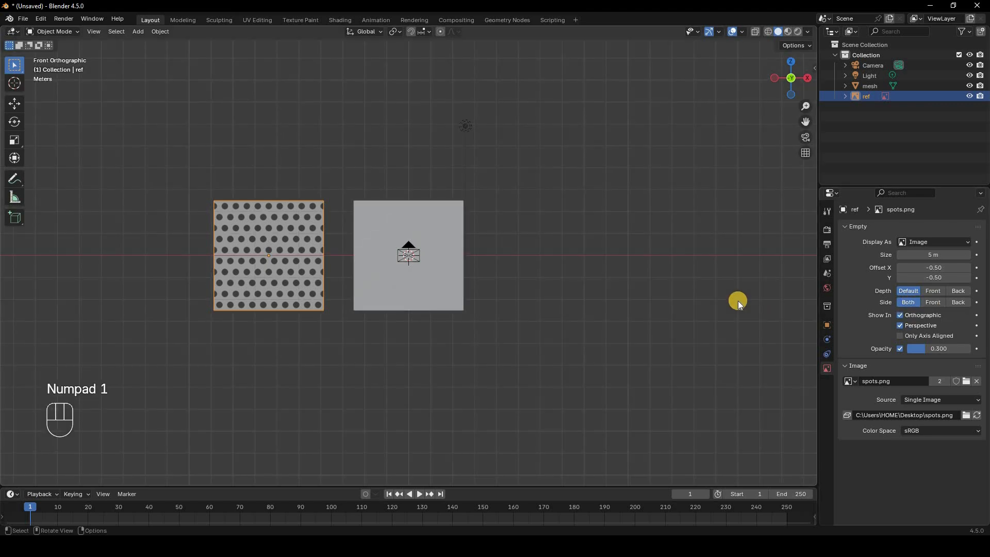
pyautogui.press('KP_2')
pyautogui.press('KP_3')
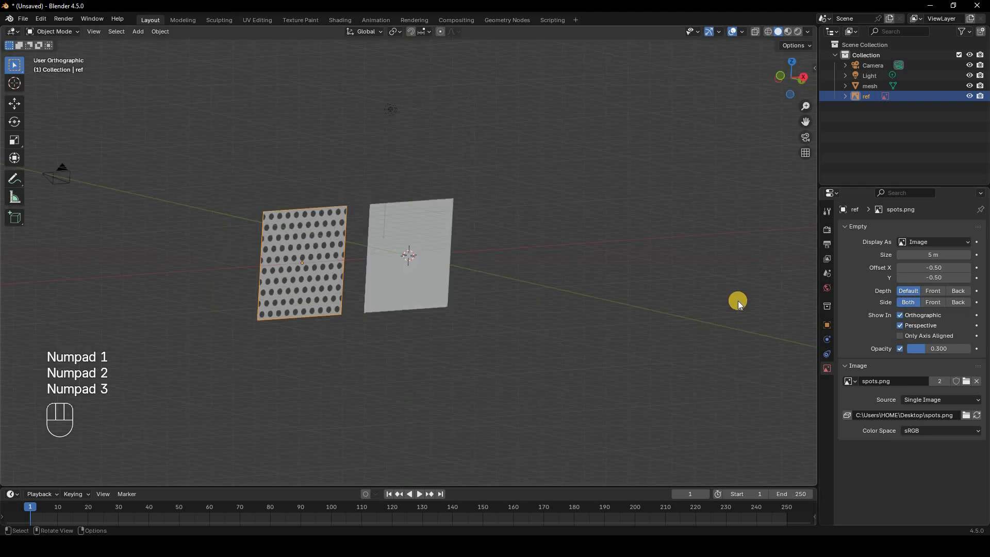
pyautogui.press('KP_1')
pyautogui.moveTo(675, 330); pyautogui.dragTo(916, 336, button='middle')
pyautogui.click(917, 337)
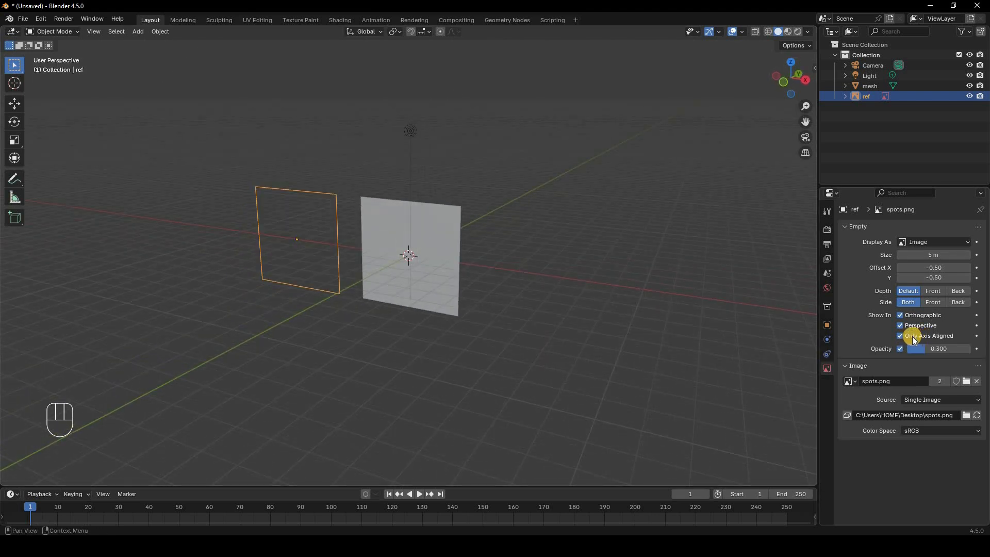
pyautogui.click(912, 336)
pyautogui.click(902, 336)
pyautogui.click(903, 338)
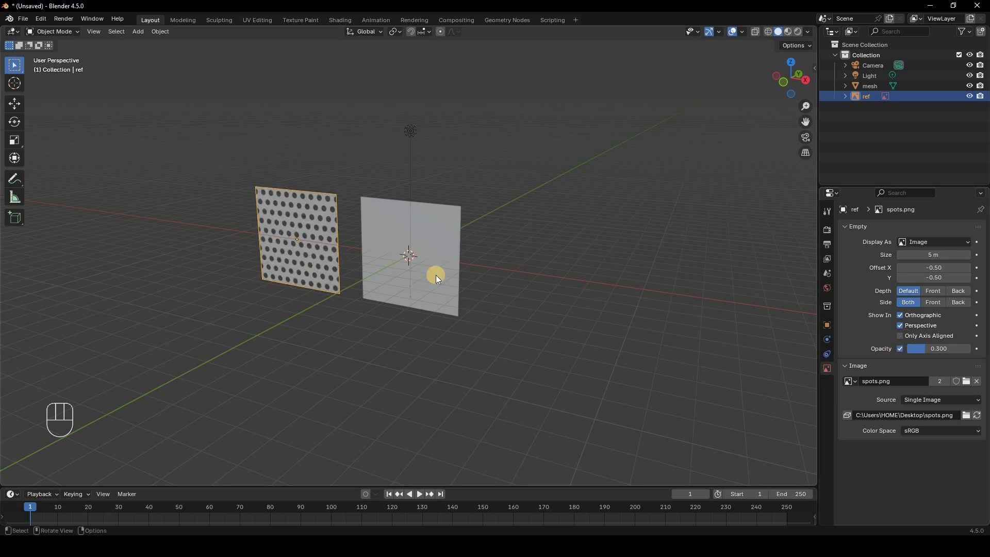
# Open the mesh plane in Edit Mode, try scaling its geometry, cancel the scaling and return to Object Mode.
pyautogui.click(453, 267)
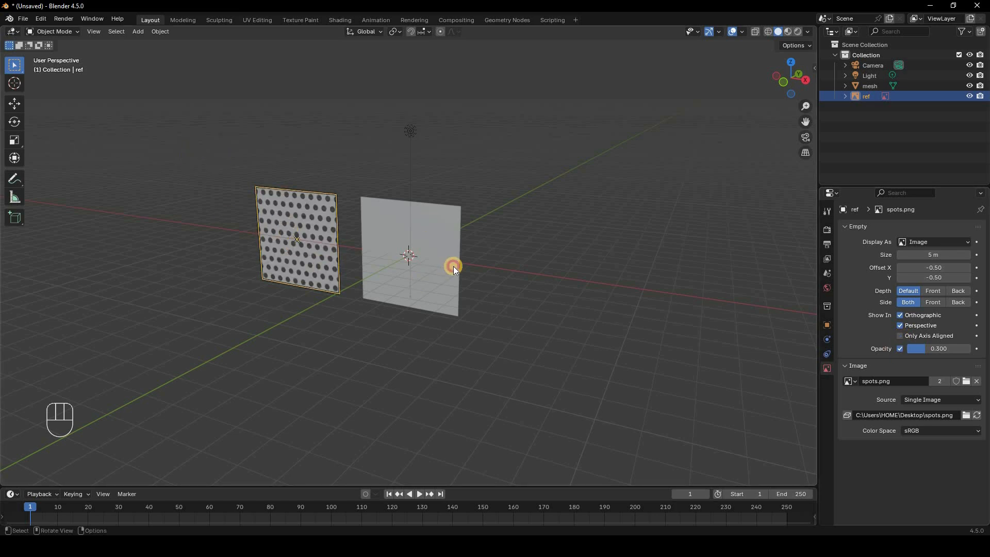
pyautogui.click(64, 32)
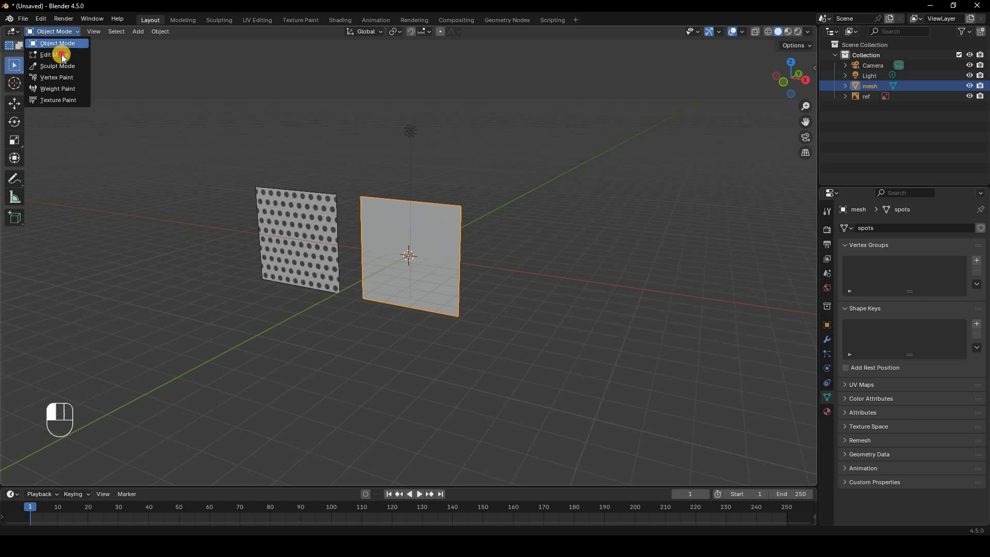
pyautogui.click(61, 55)
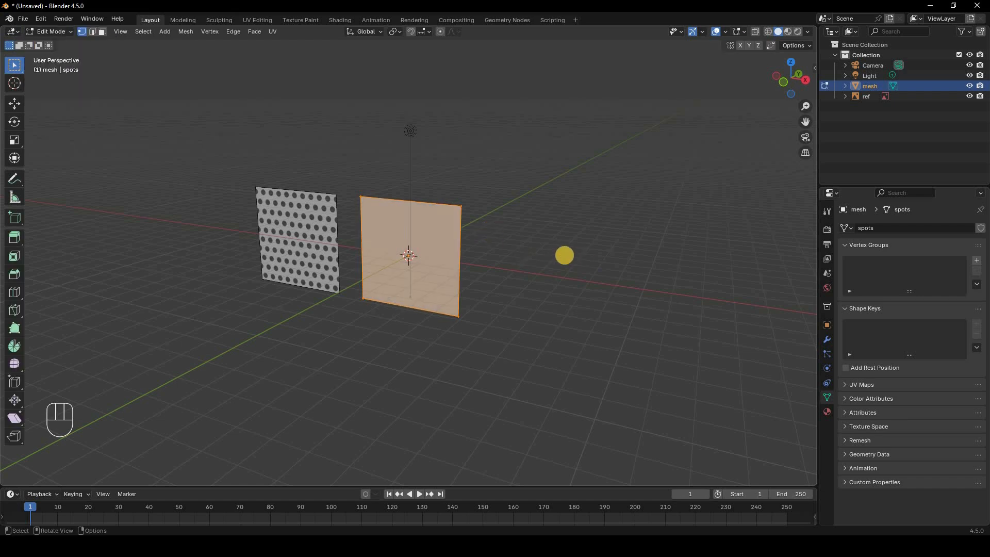
pyautogui.press('s')
pyautogui.rightClick(476, 240)
pyautogui.moveTo(479, 241); pyautogui.dragTo(510, 240, button='middle')
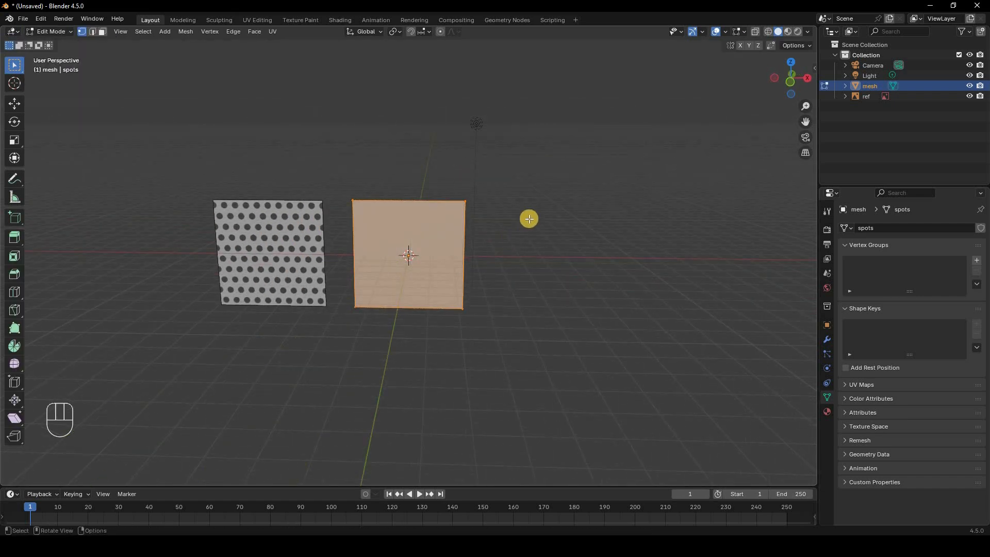
pyautogui.press('Tab')
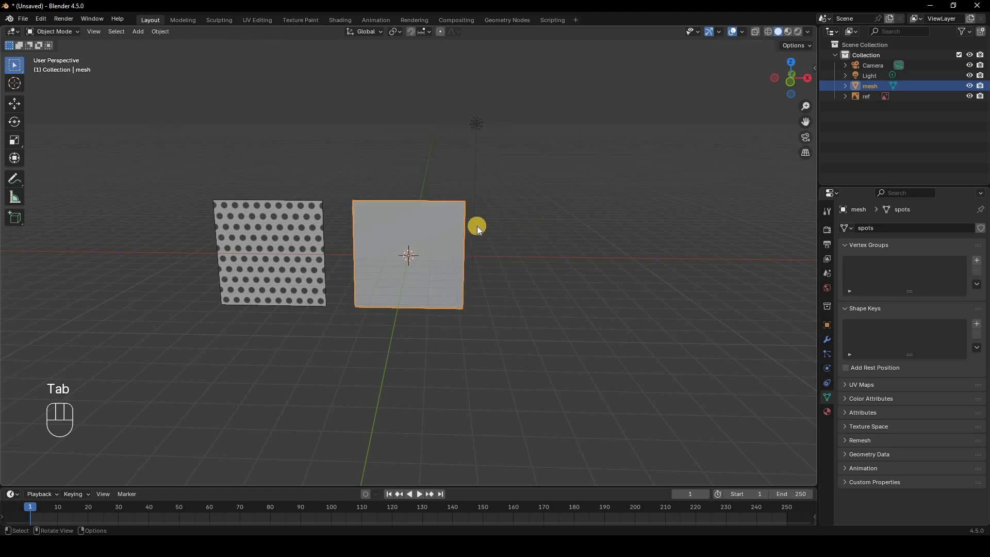
# Switch the viewport to Rendered shading and compare the reference image with the mesh plane, selecting each and ending on the mesh plane.
pyautogui.press('z')
pyautogui.press('8')
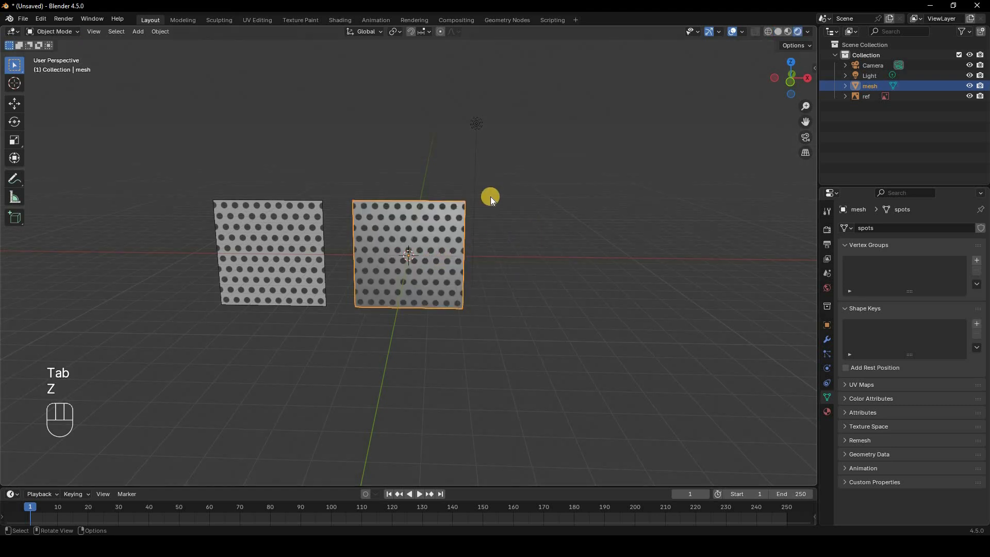
pyautogui.scroll(5, 526, 194)
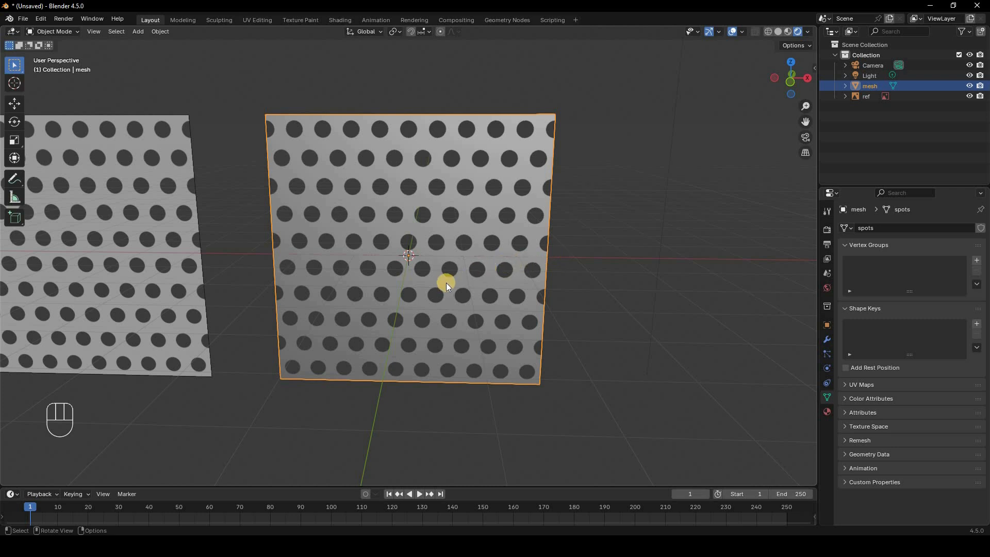
pyautogui.moveTo(447, 282); pyautogui.dragTo(174, 256, button='middle')
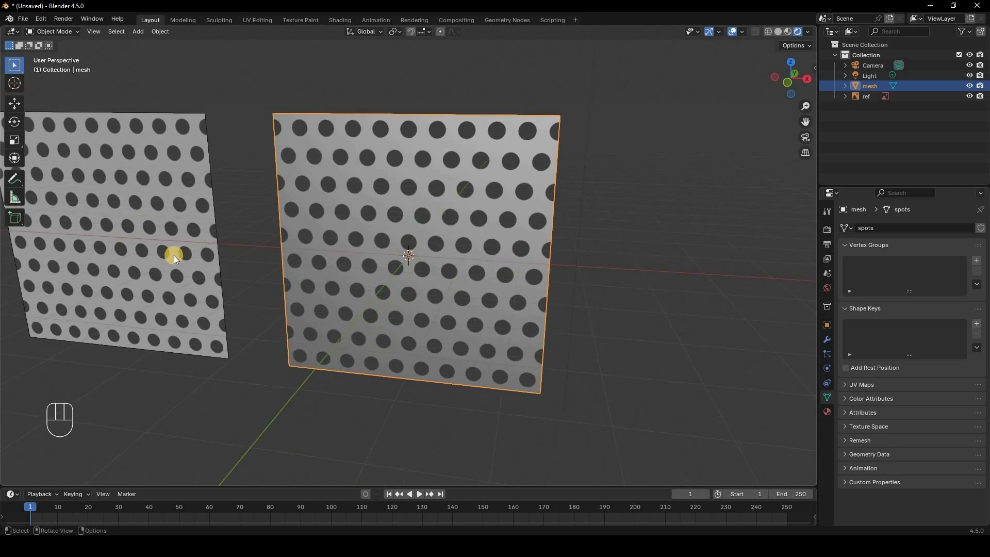
pyautogui.click(166, 257)
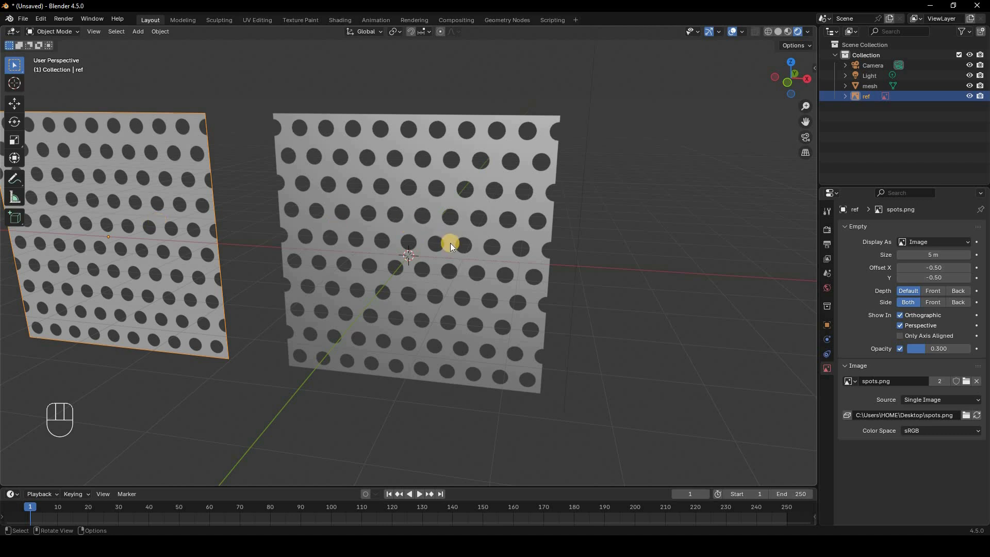
pyautogui.click(426, 247)
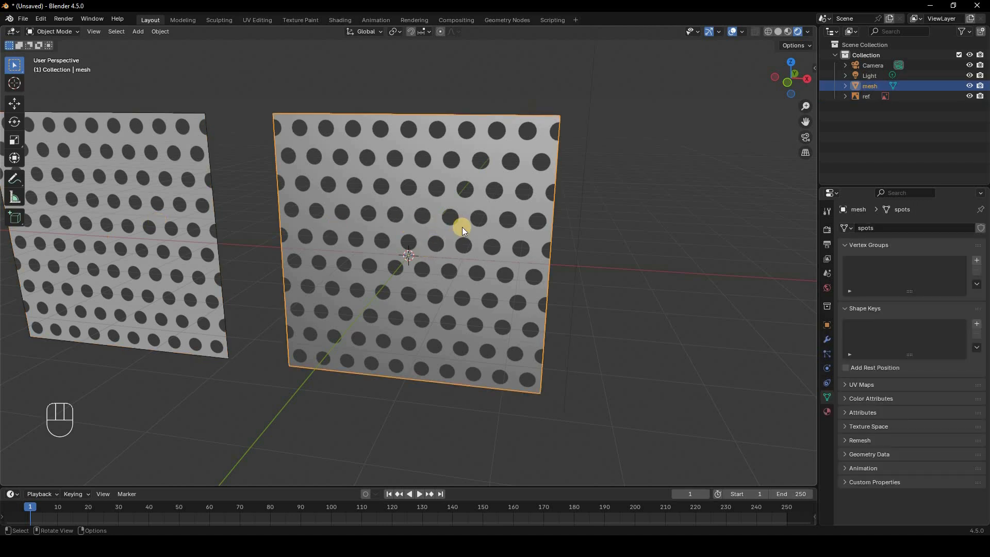